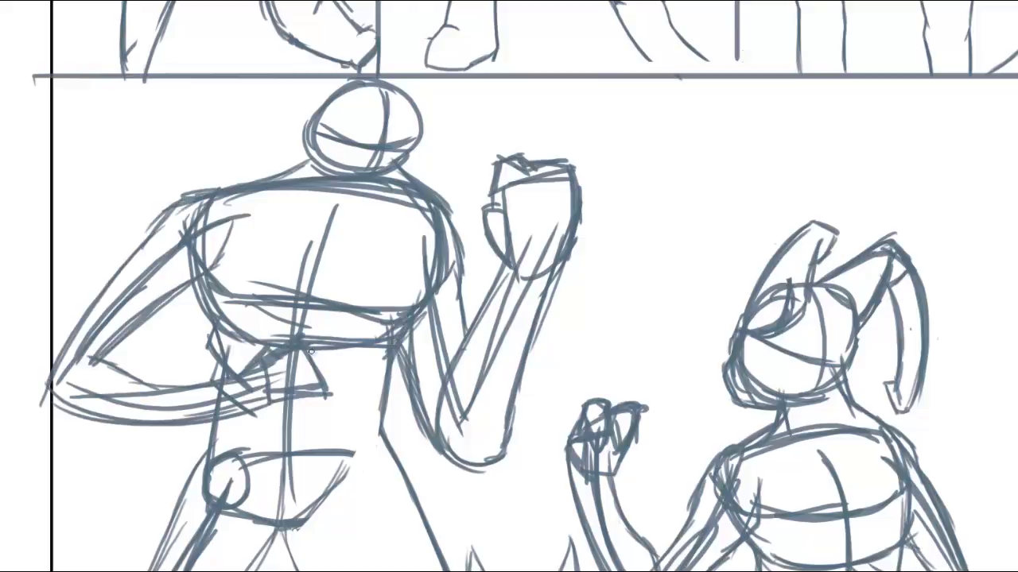
Add strokes to the raised arm and nudge the sketch strokes slightly down-right.
{"action": "left_click_drag", "start_coordinate": [310, 350], "coordinate": [263, 411]}
{"action": "left_click_drag", "start_coordinate": [210, 365], "coordinate": [103, 385]}
{"action": "key", "text": "minus"}
{"action": "key", "text": "ctrl+t"}
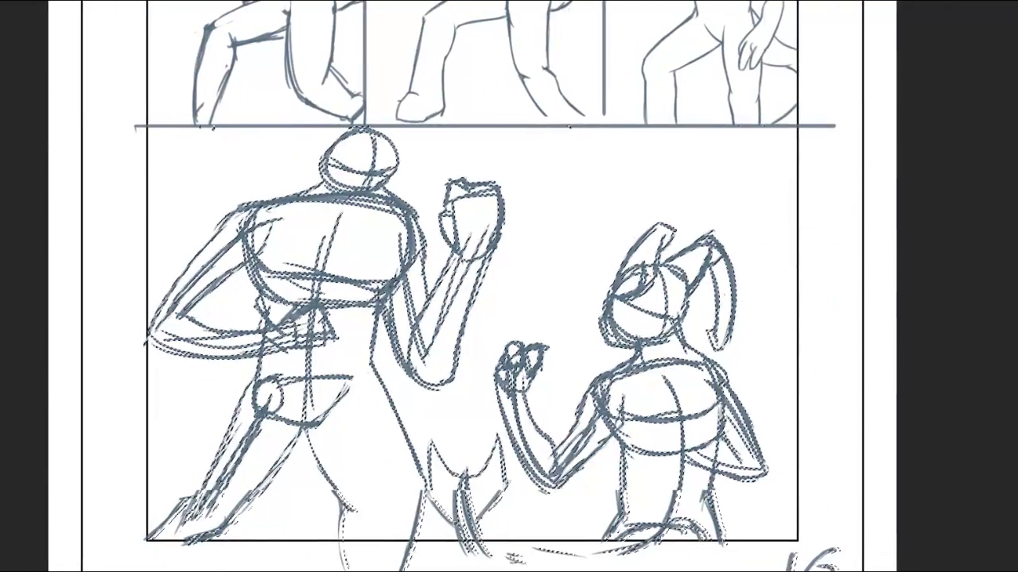
{"action": "key", "text": "Return"}
{"action": "key", "text": "plus"}
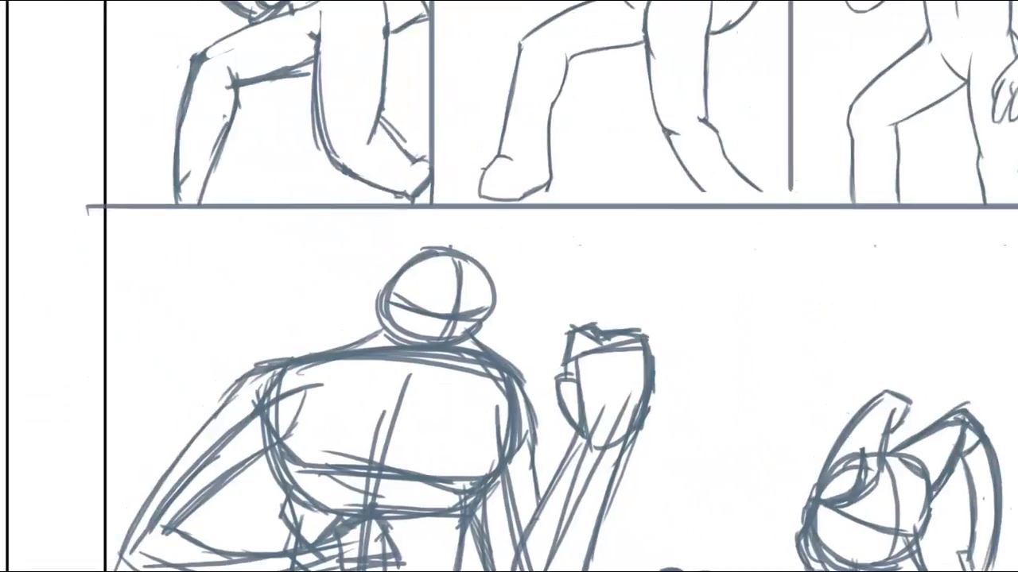
Redraw the demon's head as a larger circle with two rising horns.
{"action": "mouse_move", "coordinate": [401, 267]}
{"action": "left_mouse_down"}
{"action": "mouse_move", "coordinate": [370, 338]}
{"action": "mouse_move", "coordinate": [493, 290]}
{"action": "left_mouse_up"}
{"action": "left_click_drag", "start_coordinate": [421, 242], "coordinate": [441, 205]}
{"action": "left_click_drag", "start_coordinate": [441, 206], "coordinate": [463, 266]}
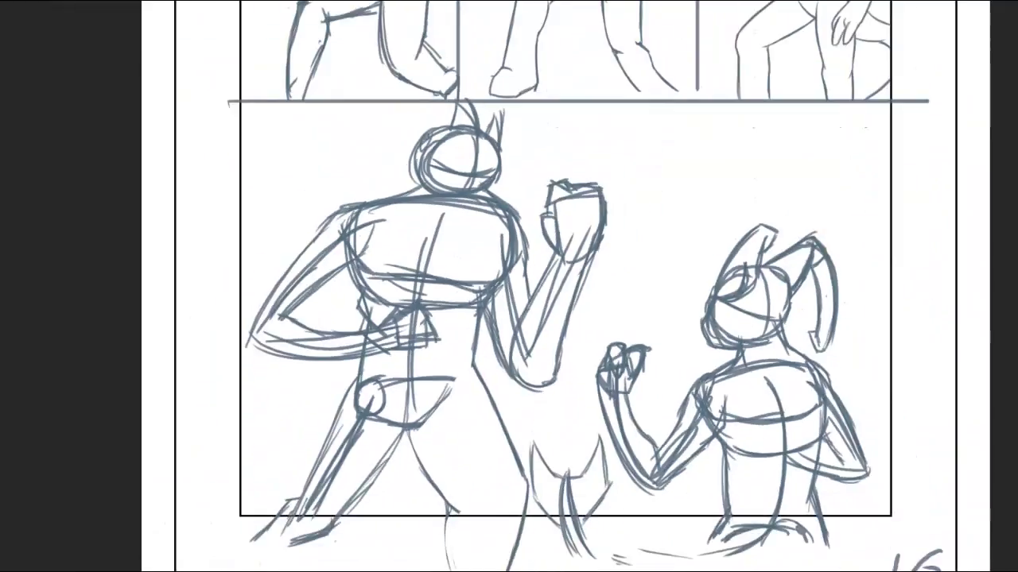
Shift the demon figure slightly left and down, then enlarge and reposition his head.
{"action": "left_click_drag", "start_coordinate": [527, 474], "coordinate": [581, 115]}
{"action": "left_click_drag", "start_coordinate": [476, 103], "coordinate": [467, 107]}
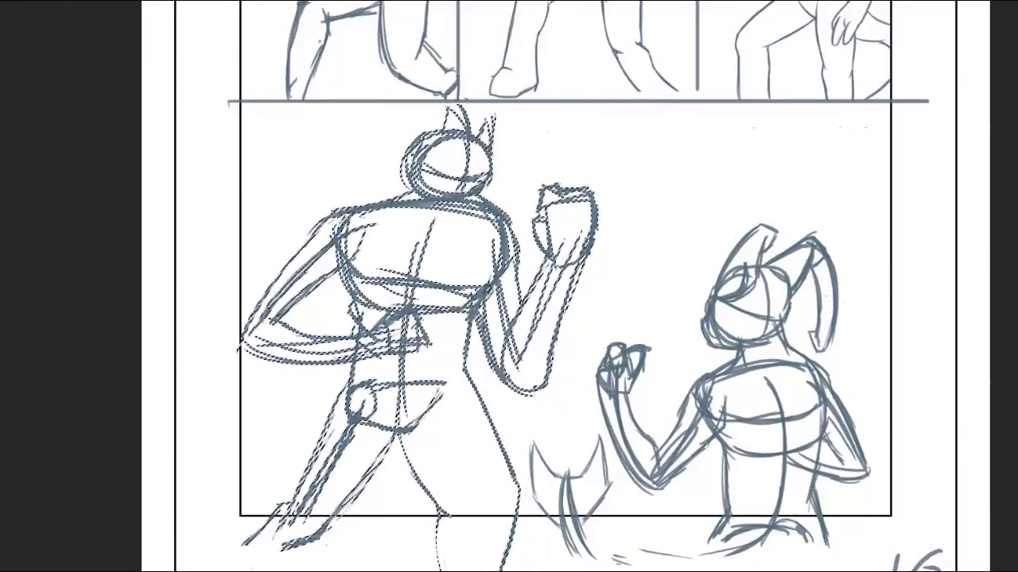
{"action": "key", "text": "Return"}
{"action": "key", "text": "ctrl+t"}
{"action": "left_click_drag", "start_coordinate": [493, 149], "coordinate": [513, 151]}
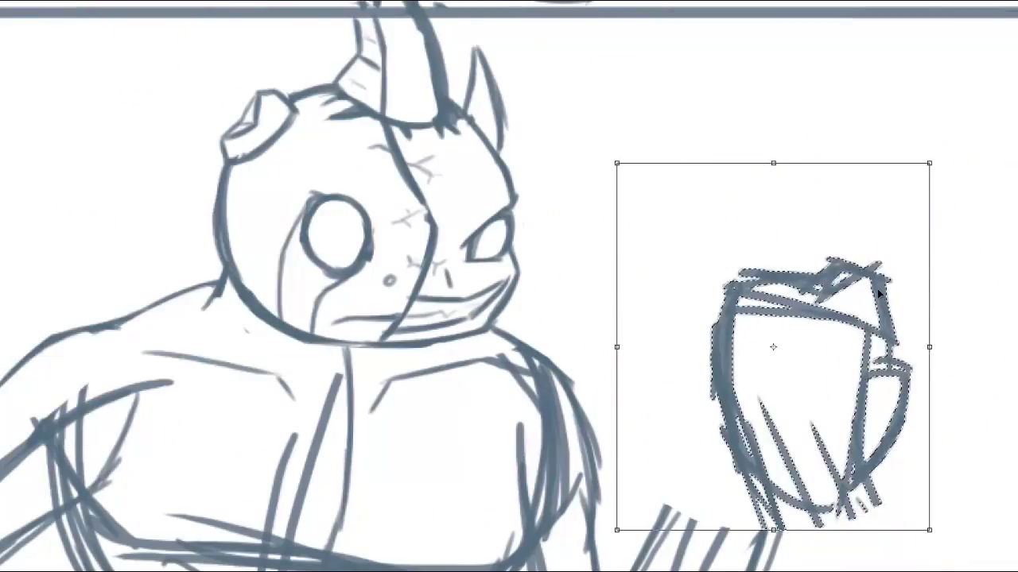
Move the demon's right fist, tilt it clockwise, and deselect it.
{"action": "left_click_drag", "start_coordinate": [877, 288], "coordinate": [867, 334]}
{"action": "key", "text": "Return"}
{"action": "right_click", "coordinate": [104, 50]}
{"action": "left_click", "coordinate": [132, 64]}
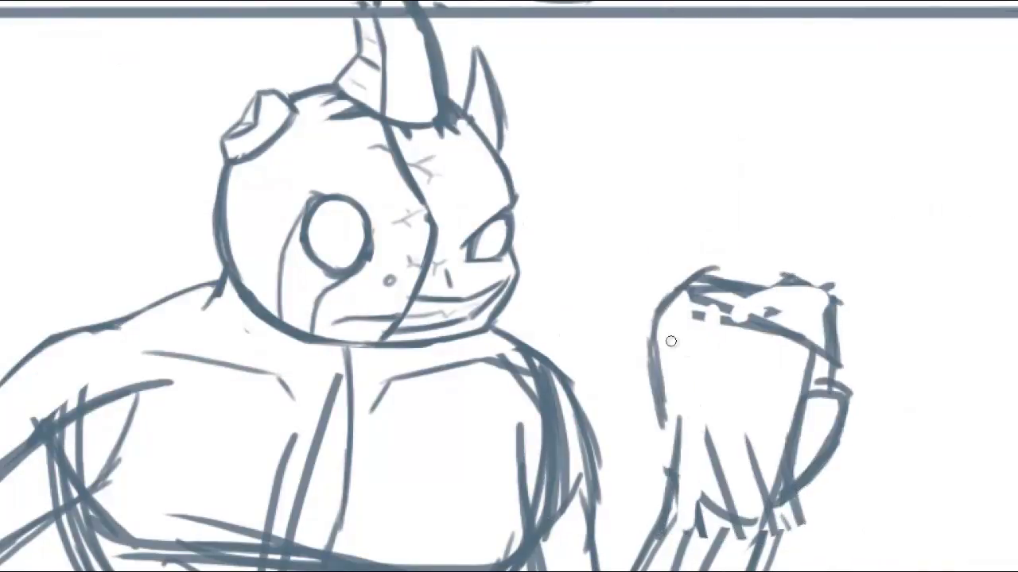